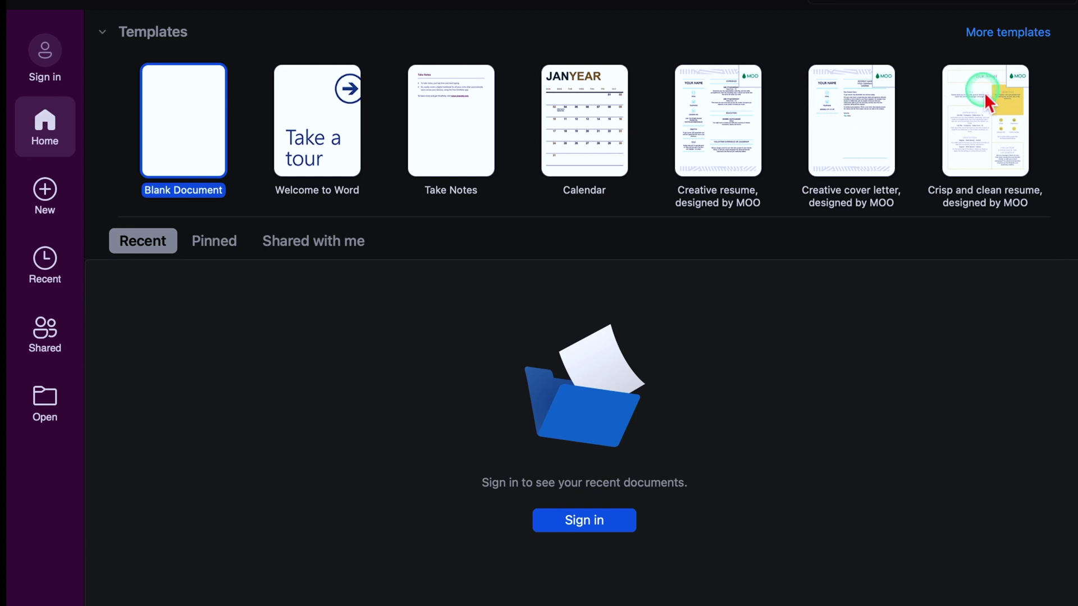
Step: Create a new document from the Blank Document template in the full template gallery
left_click(1004, 35)
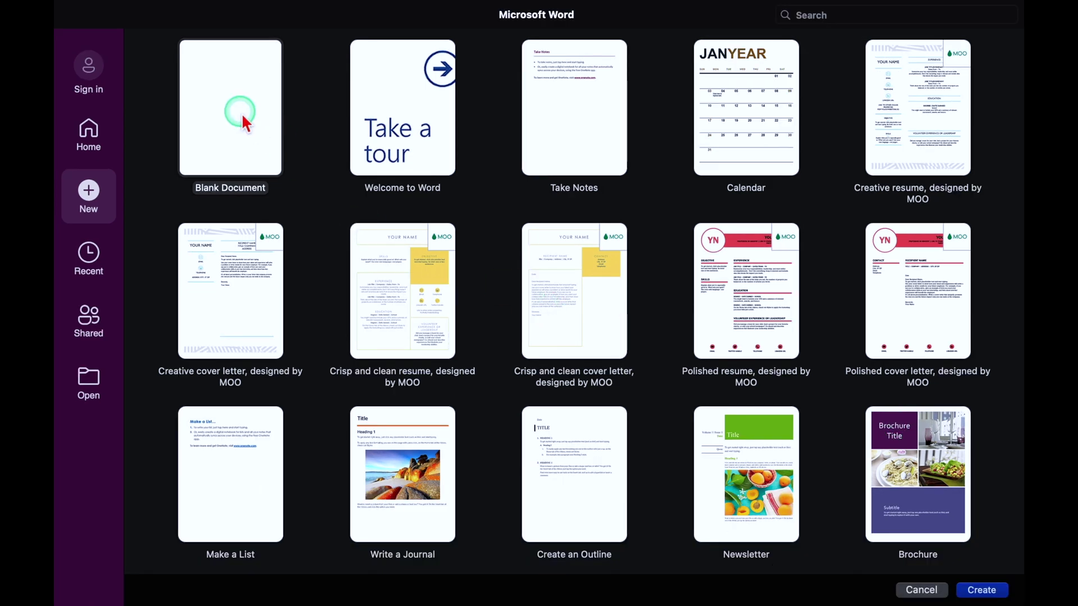
left_click(214, 104)
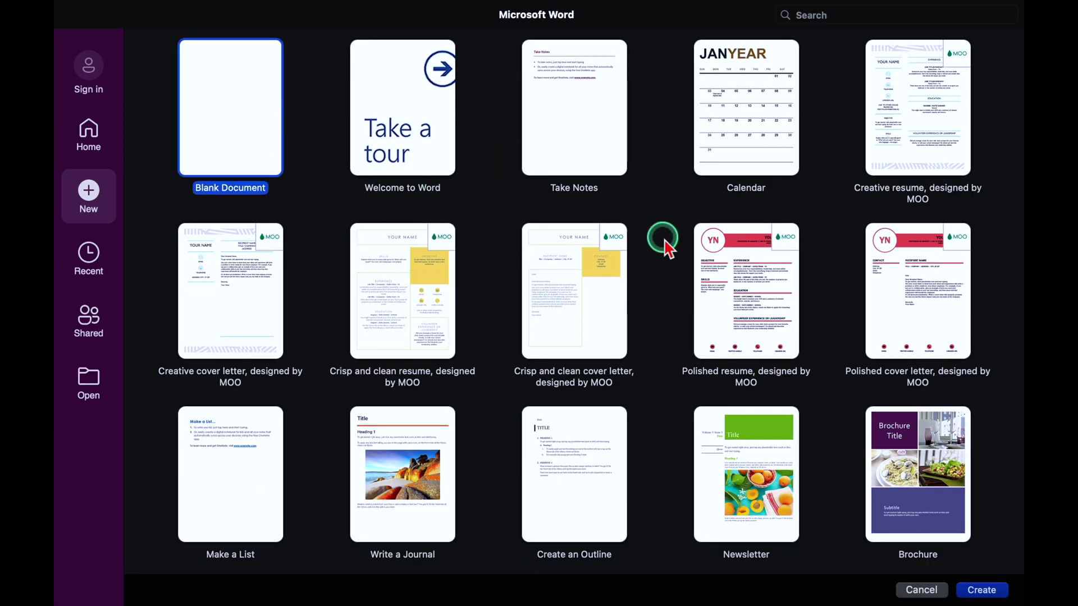
left_click(986, 590)
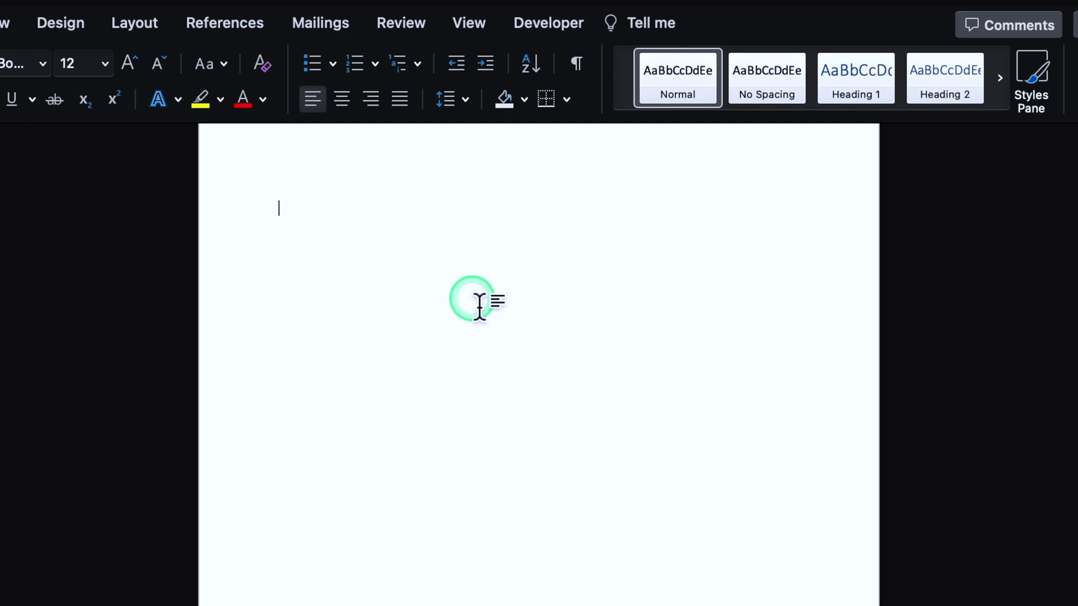
Step: After a test line, generate five paragraphs of sample text with =Rand()
type("Hi, how are you")
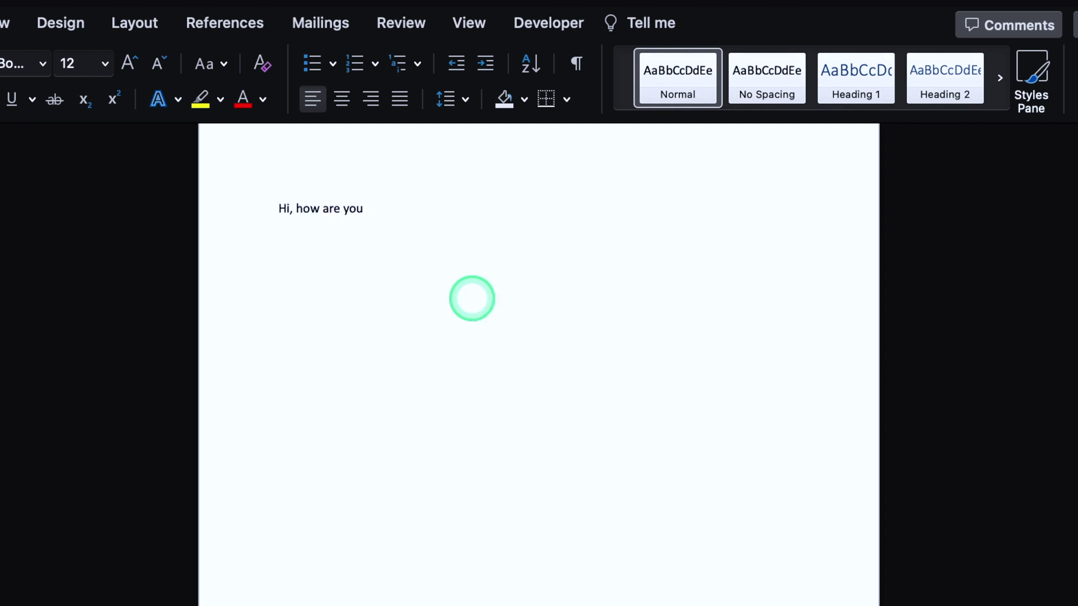
key("BackSpace")
key("BackSpace")
key("BackSpace")
key("BackSpace")
key("BackSpace")
key("BackSpace")
key("BackSpace")
key("BackSpace")
key("BackSpace")
key("BackSpace")
key("BackSpace")
key("BackSpace")
key("BackSpace")
key("BackSpace")
key("BackSpace")
key("BackSpace")
type("=Rand()")
key("Return")
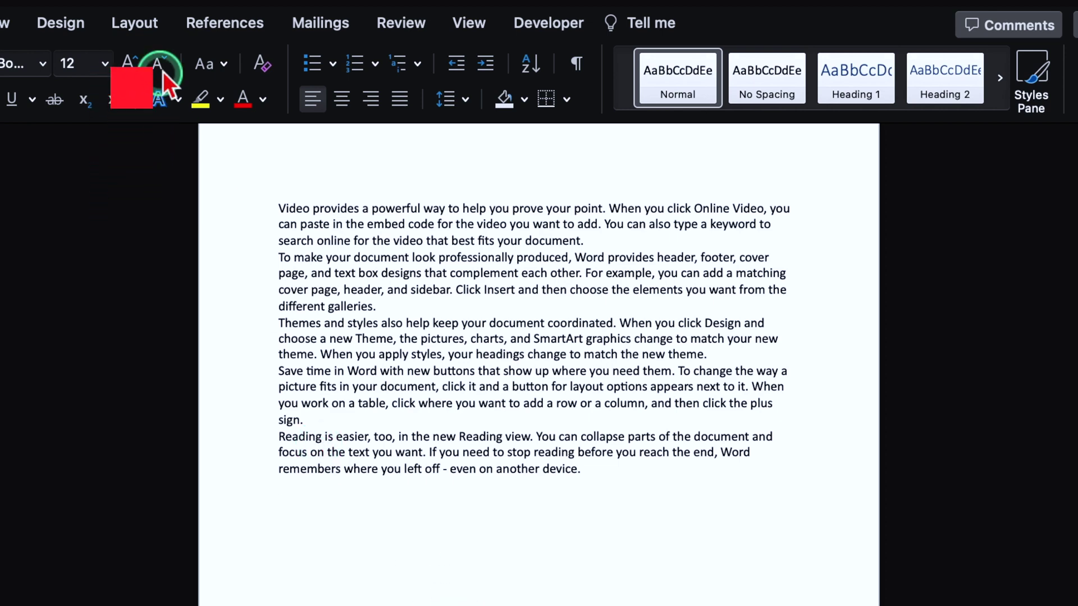
left_click(138, 31)
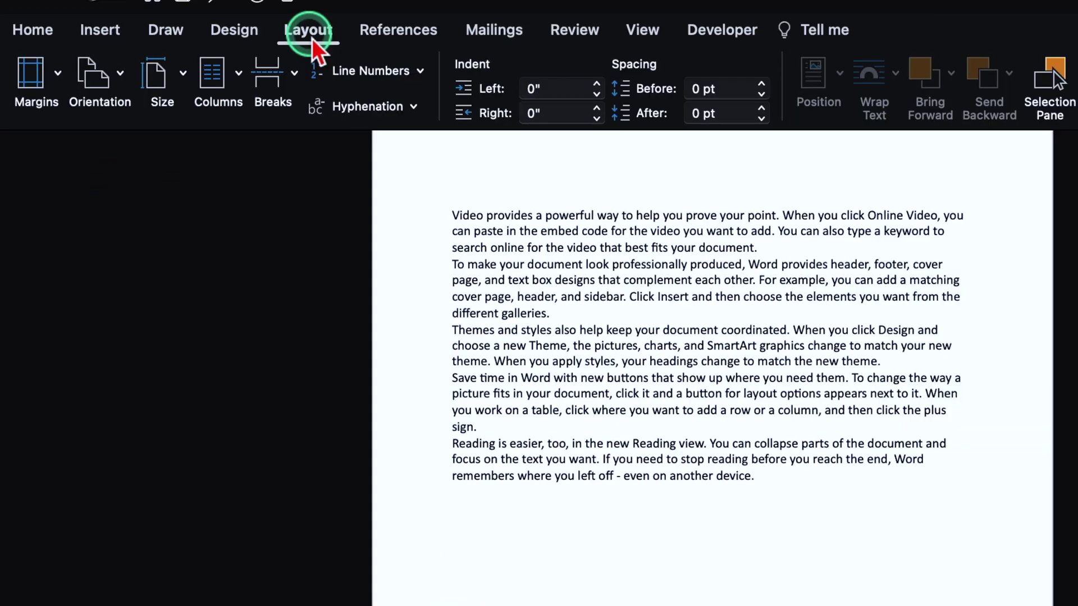
Step: Change the page size to A4 from the Size list
left_click(183, 73)
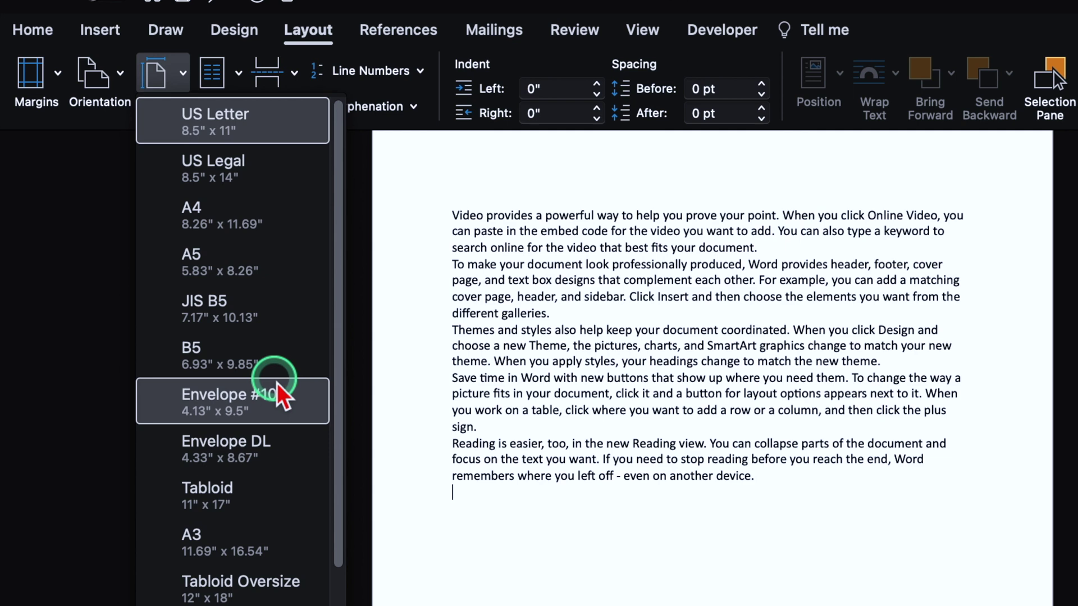
left_click(244, 218)
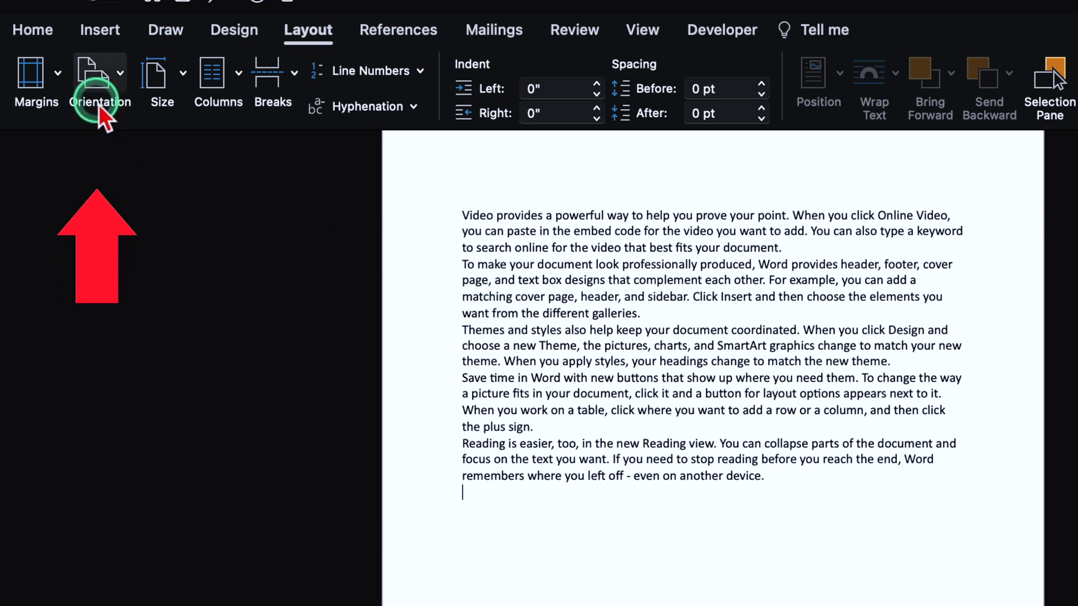
Step: Try landscape orientation, then switch the page back to portrait
left_click(122, 74)
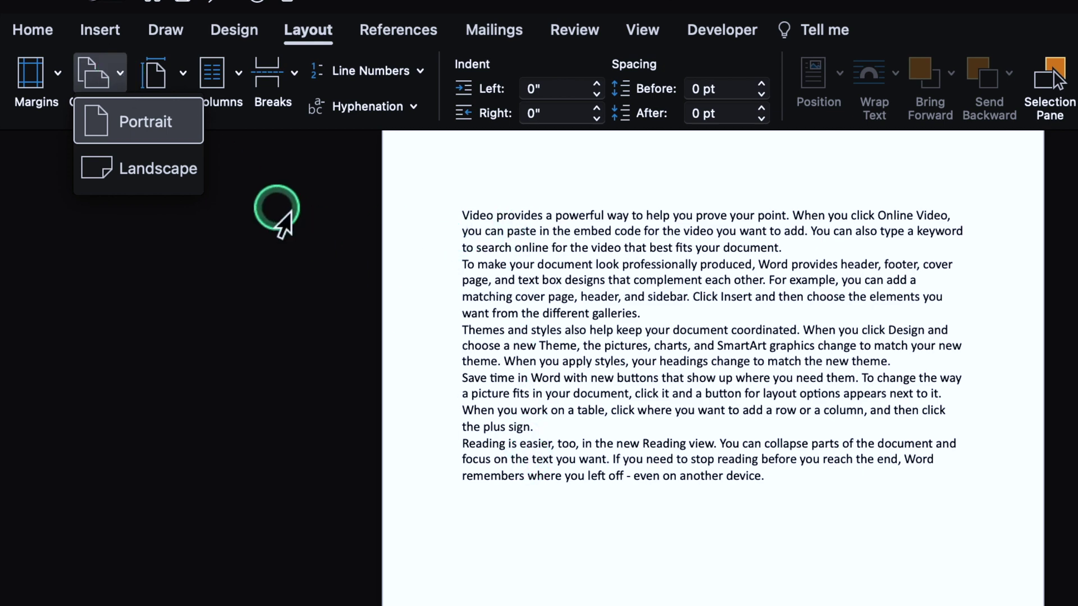
left_click(153, 173)
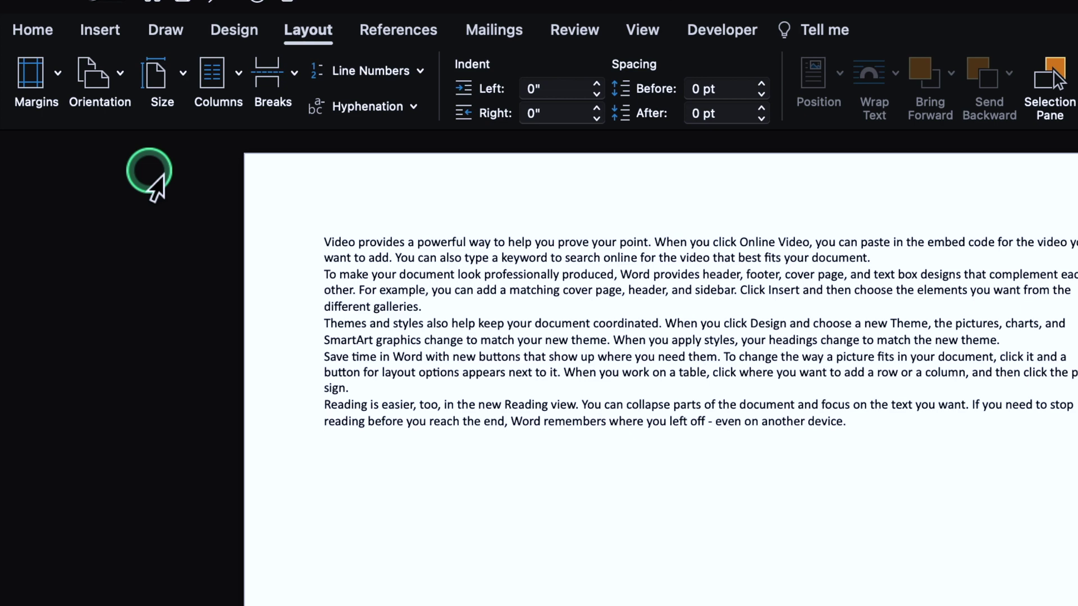
left_click(123, 76)
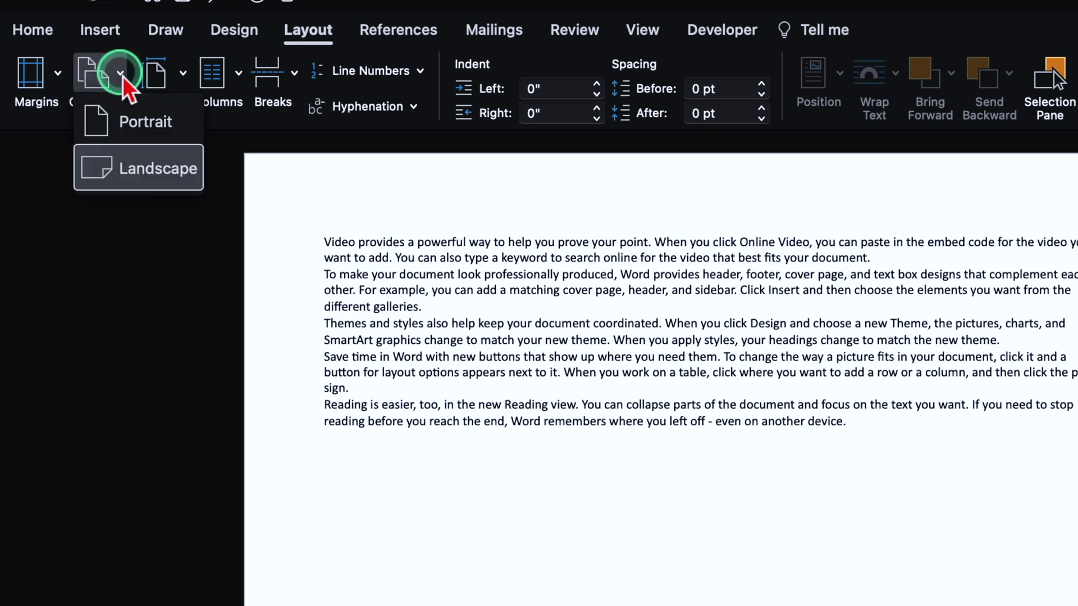
left_click(155, 130)
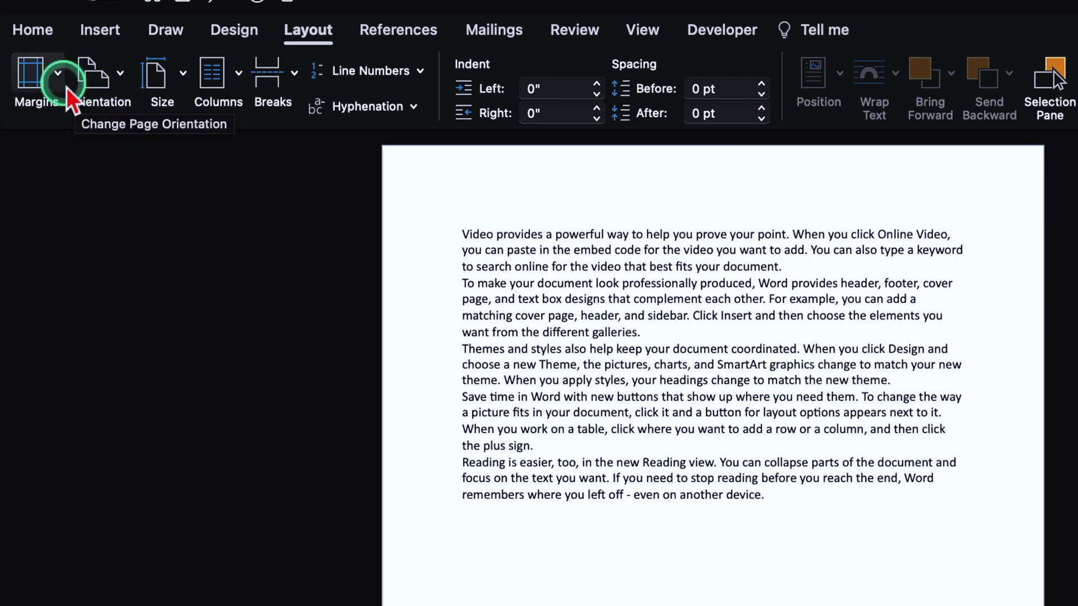
Step: Apply the Narrow preset for 0.5-inch margins on all sides
left_click(58, 74)
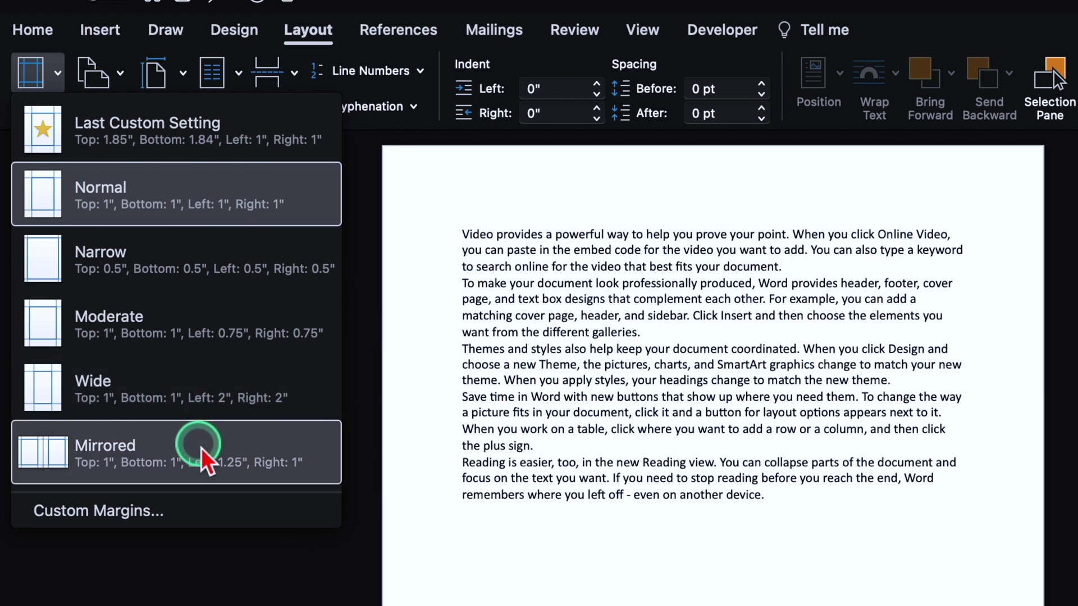
left_click(199, 274)
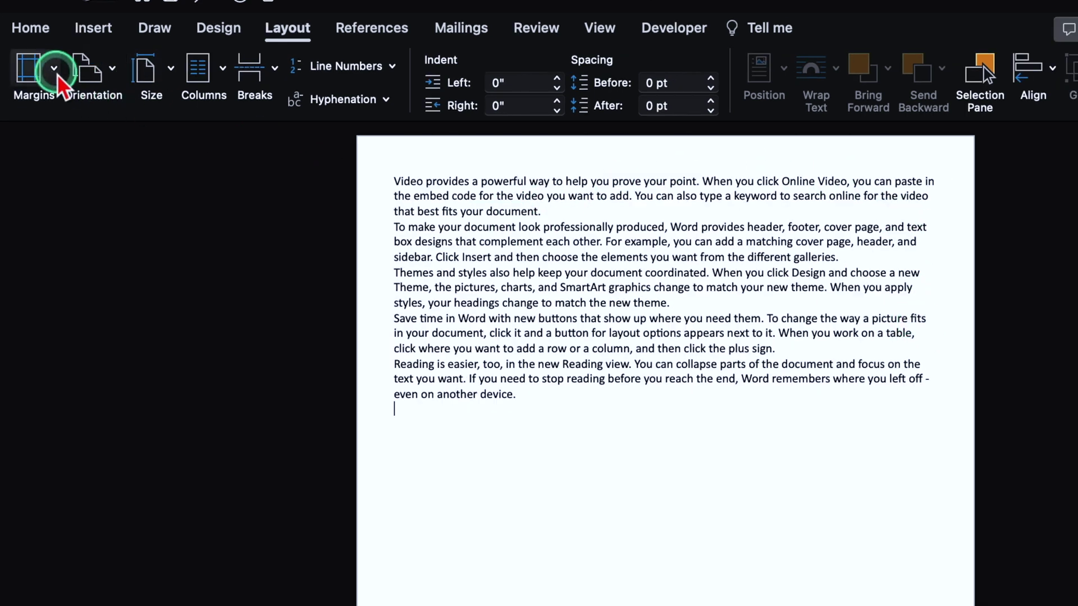
left_click(47, 69)
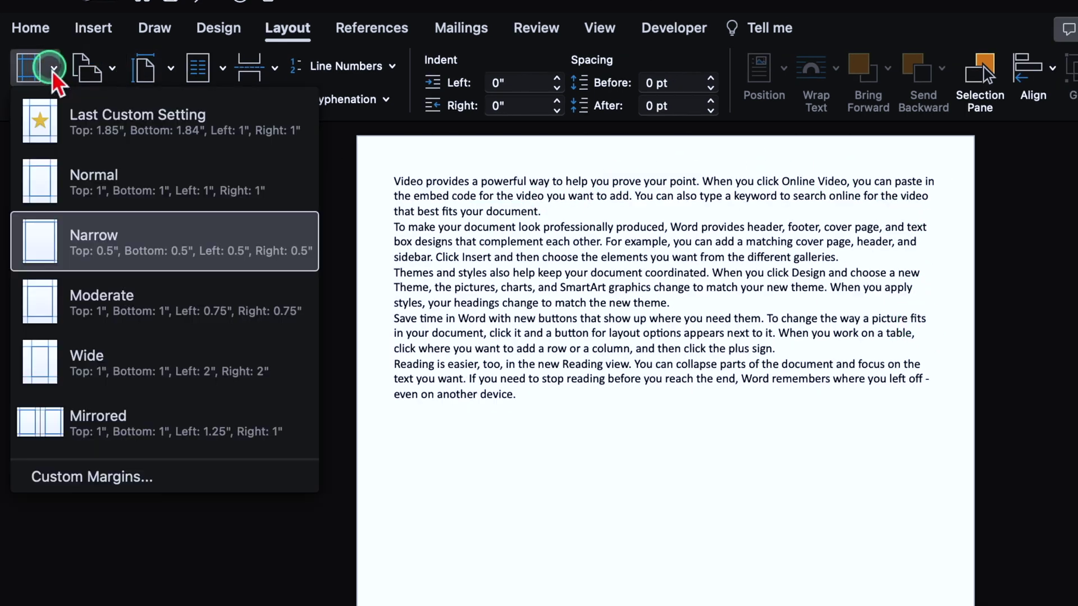
left_click(138, 477)
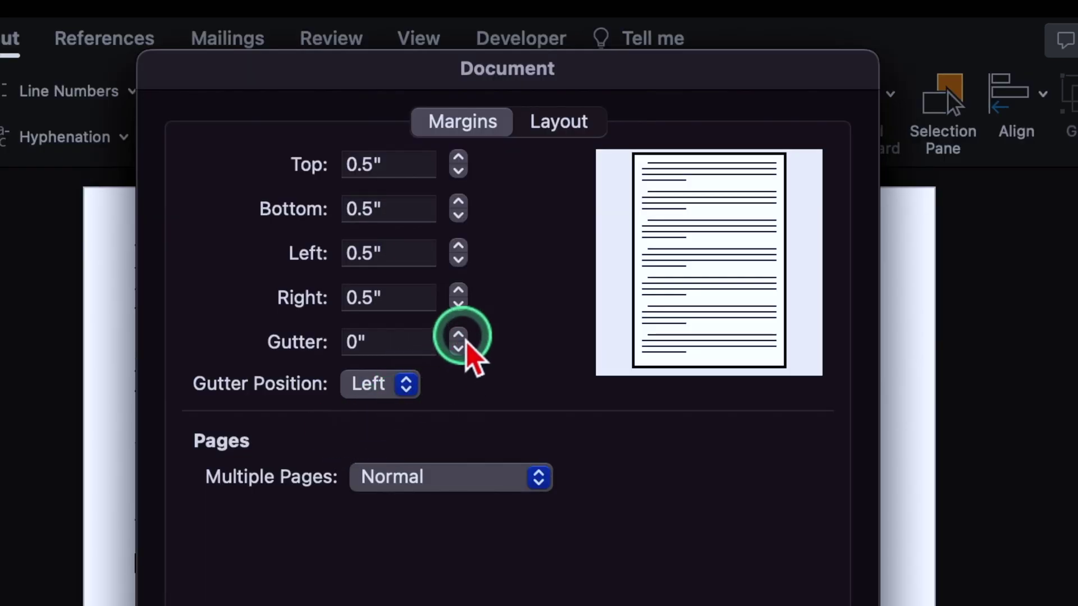
Step: Set a 0.6-inch gutter positioned at the top and confirm the margins
left_click(458, 337)
left_click(458, 337)
left_click(459, 337)
left_click(459, 337)
left_click(459, 337)
left_click(458, 337)
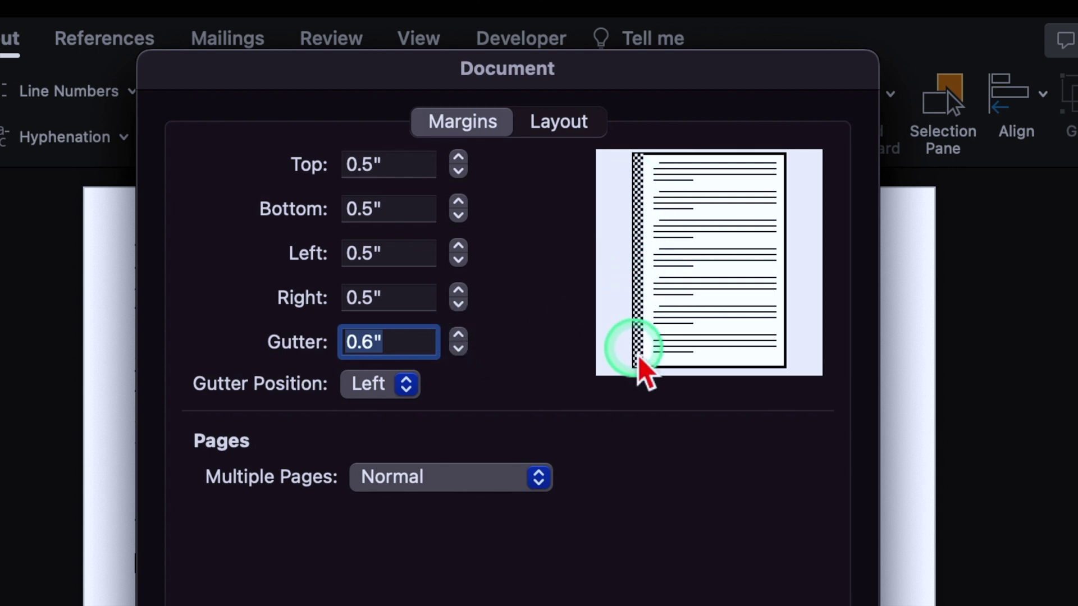
left_click(406, 386)
left_click(381, 422)
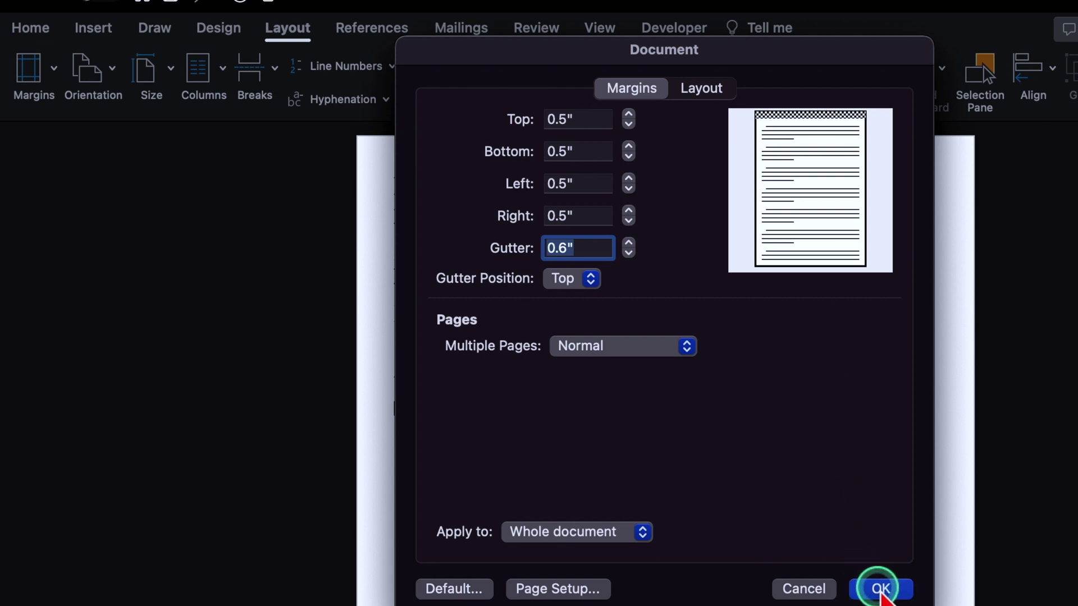
left_click(879, 590)
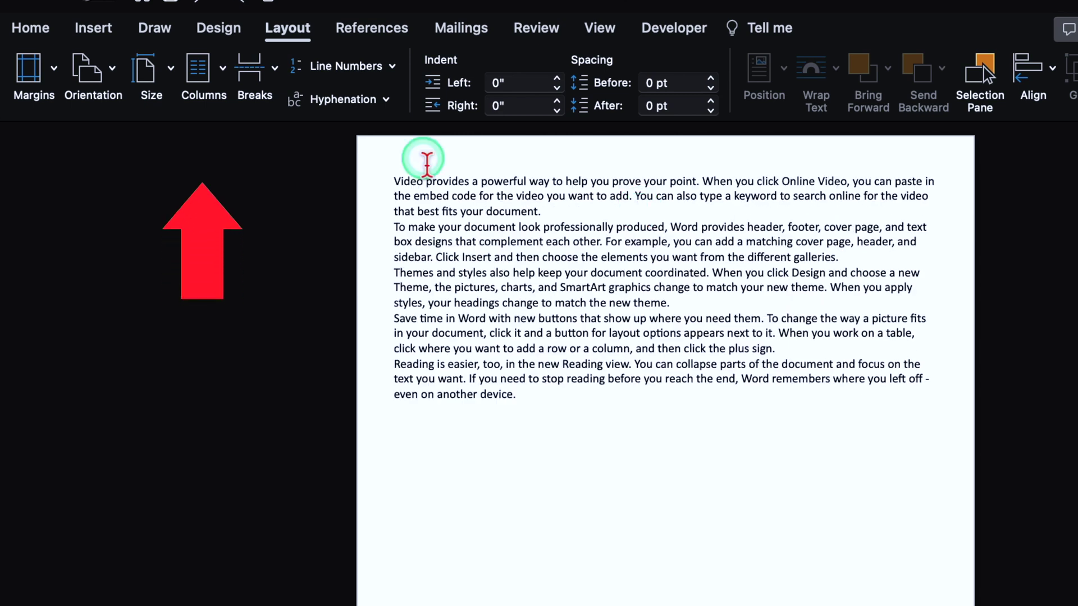
left_click(222, 68)
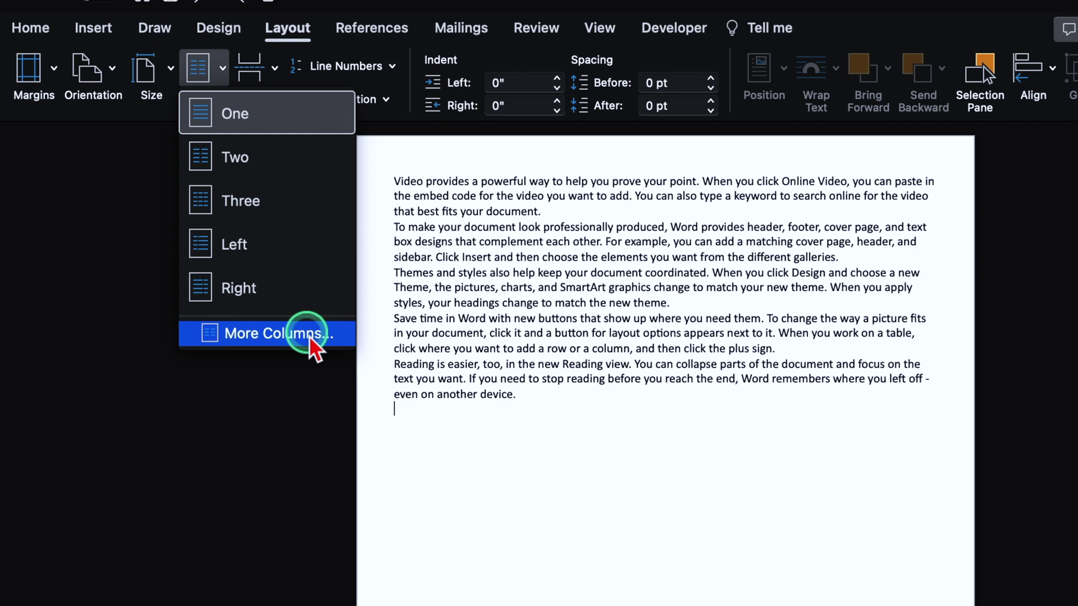
left_click(285, 164)
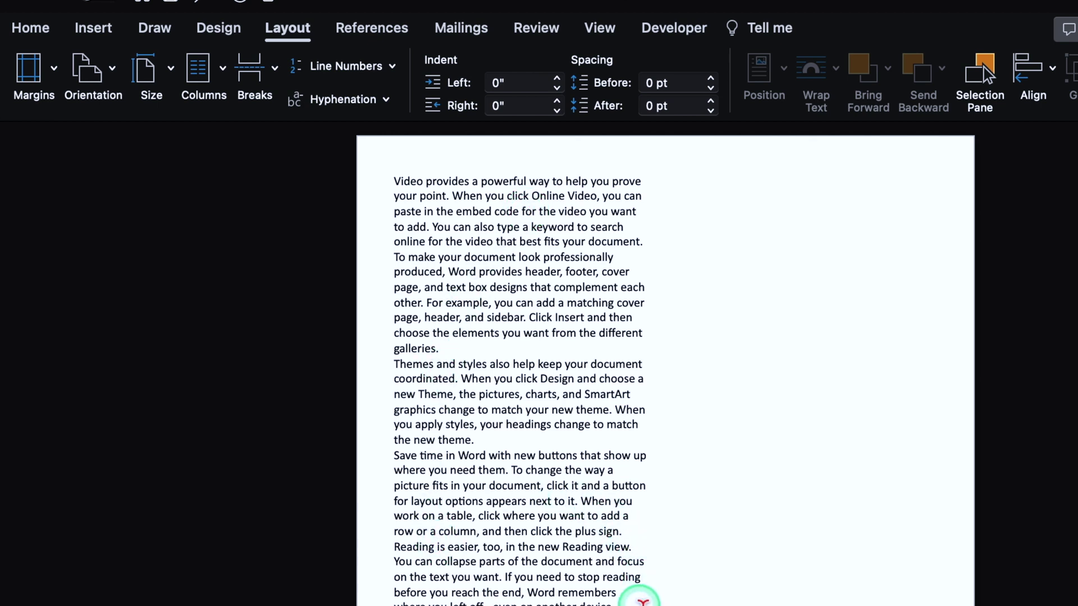
key("super+z")
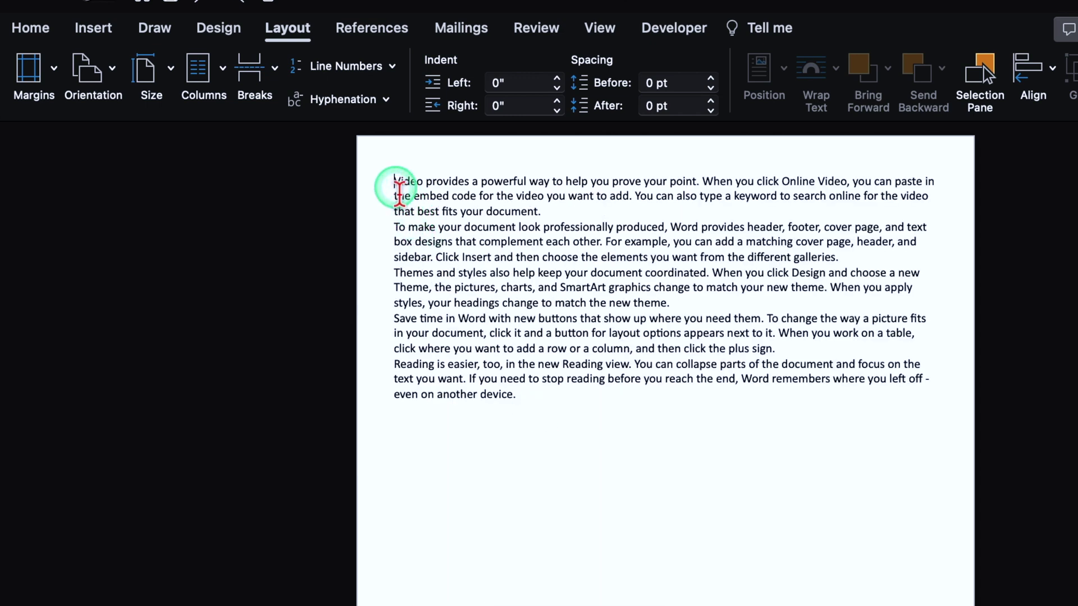
key("super+a")
key("super+c")
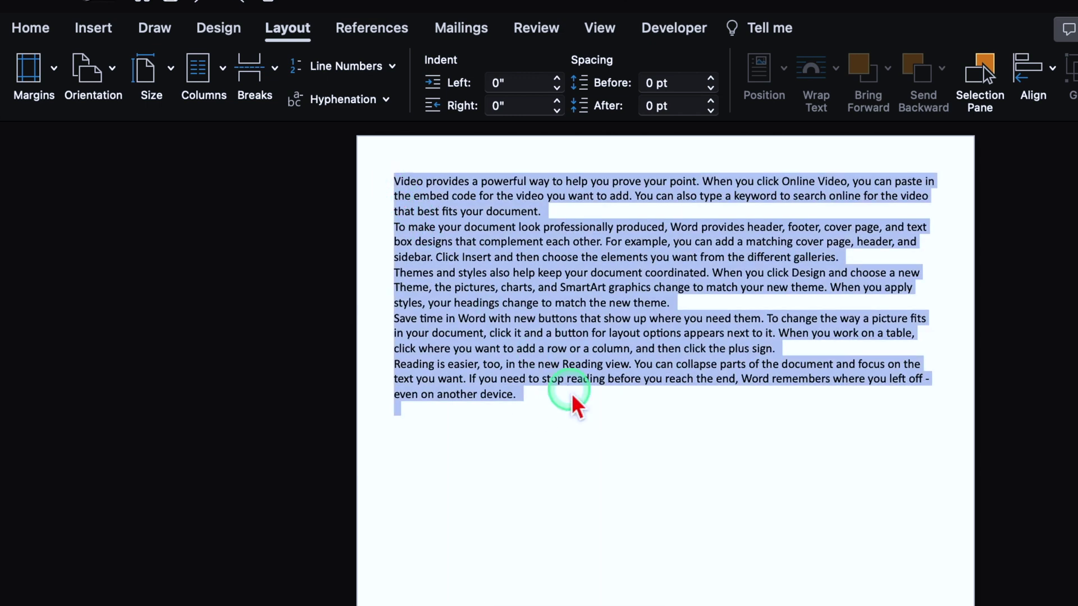
left_click(487, 413)
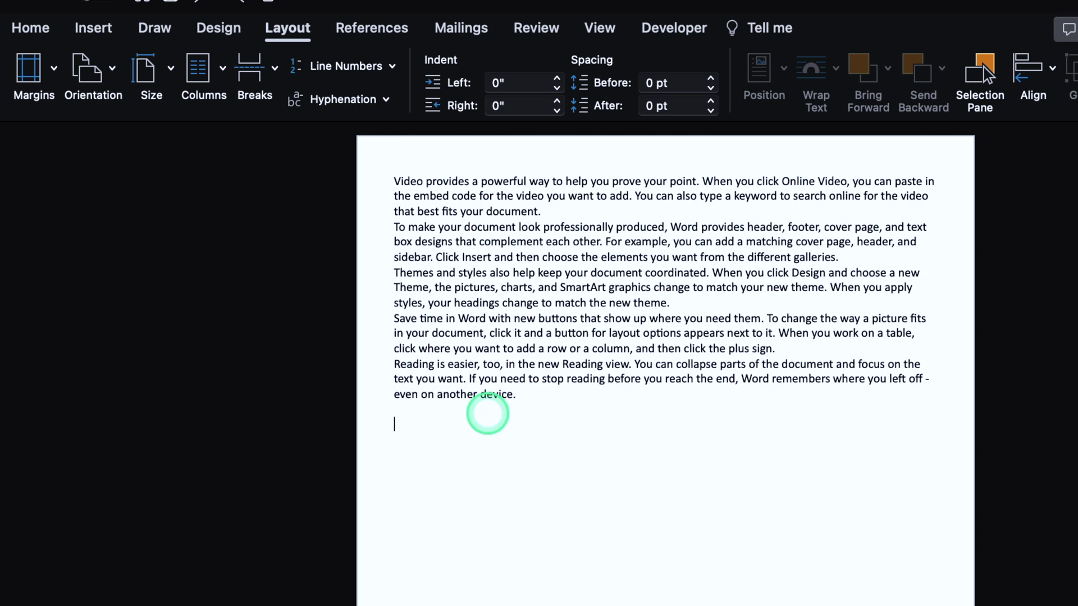
Step: Paste the sample paragraphs again and lay the text out in two, then three columns
key("super+v")
key("super+v")
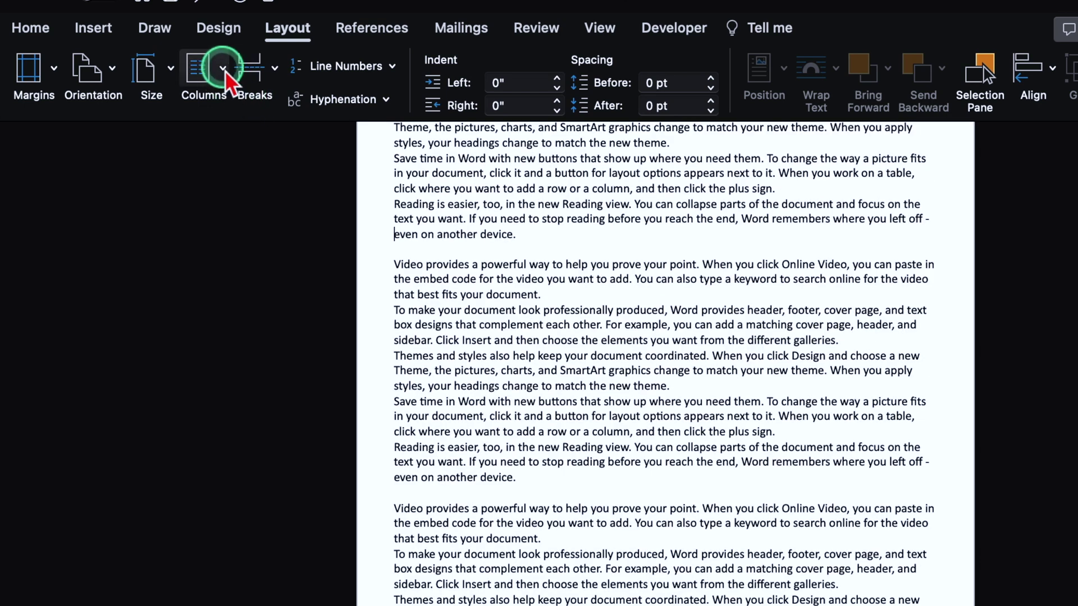
left_click(223, 68)
left_click(250, 158)
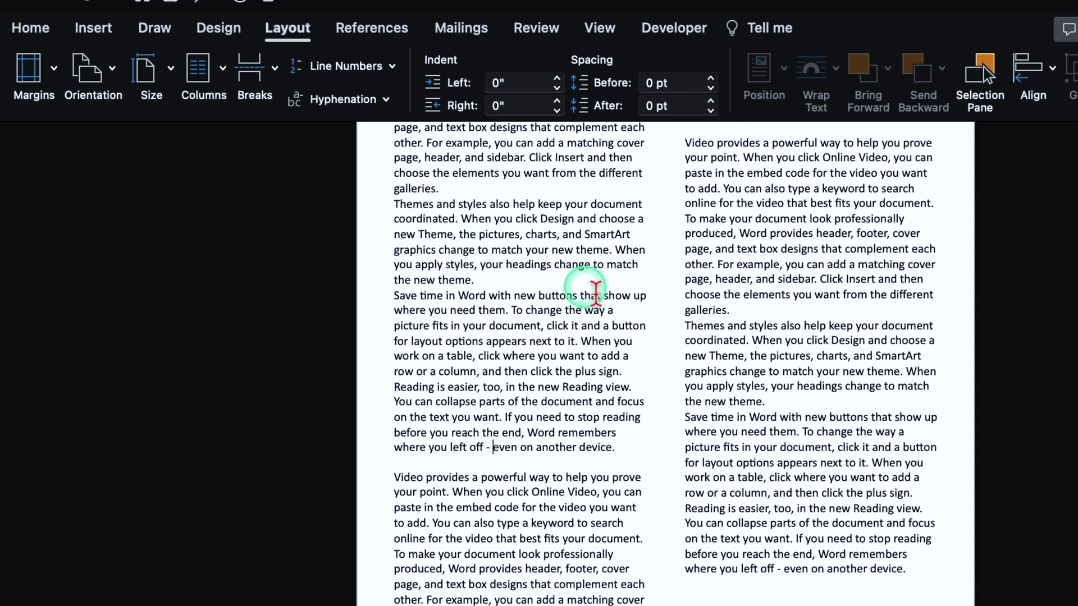
left_click(219, 67)
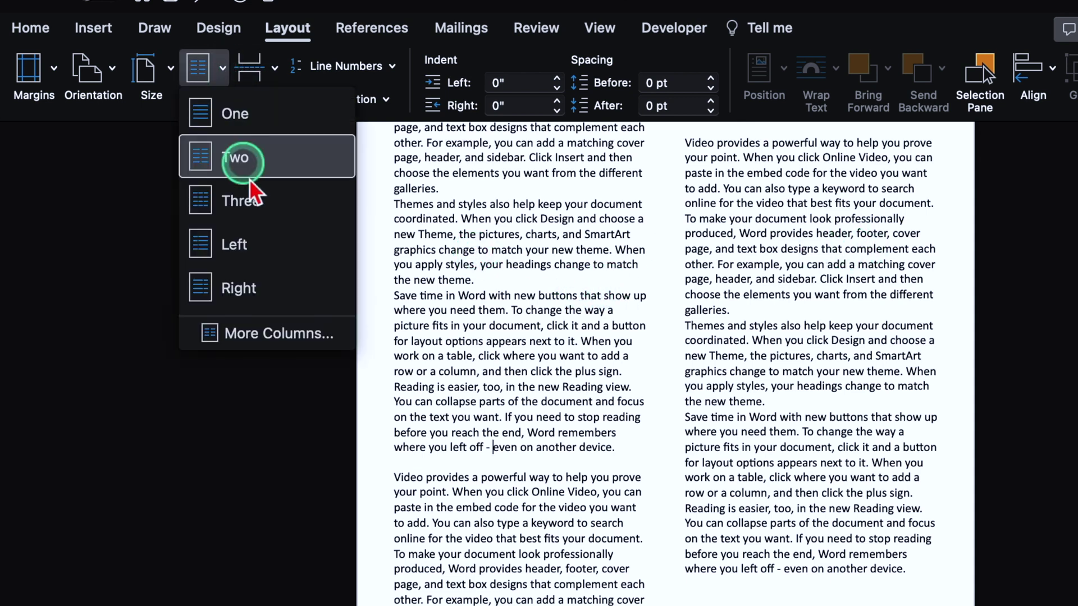
left_click(238, 206)
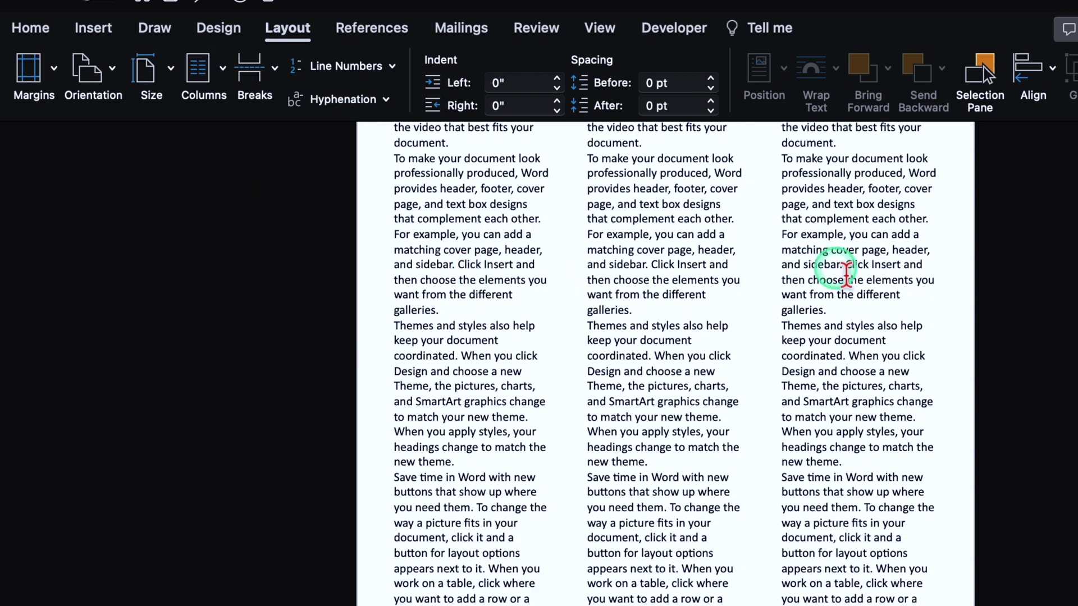
Step: Raise the column count to 6 in More Columns, then cancel without applying
left_click(224, 68)
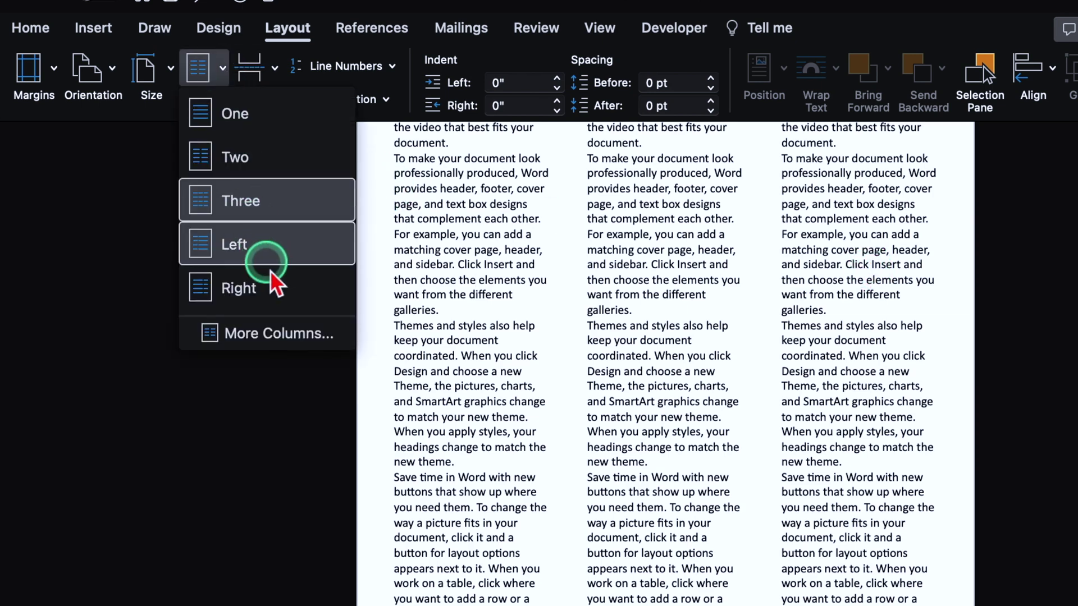
left_click(281, 333)
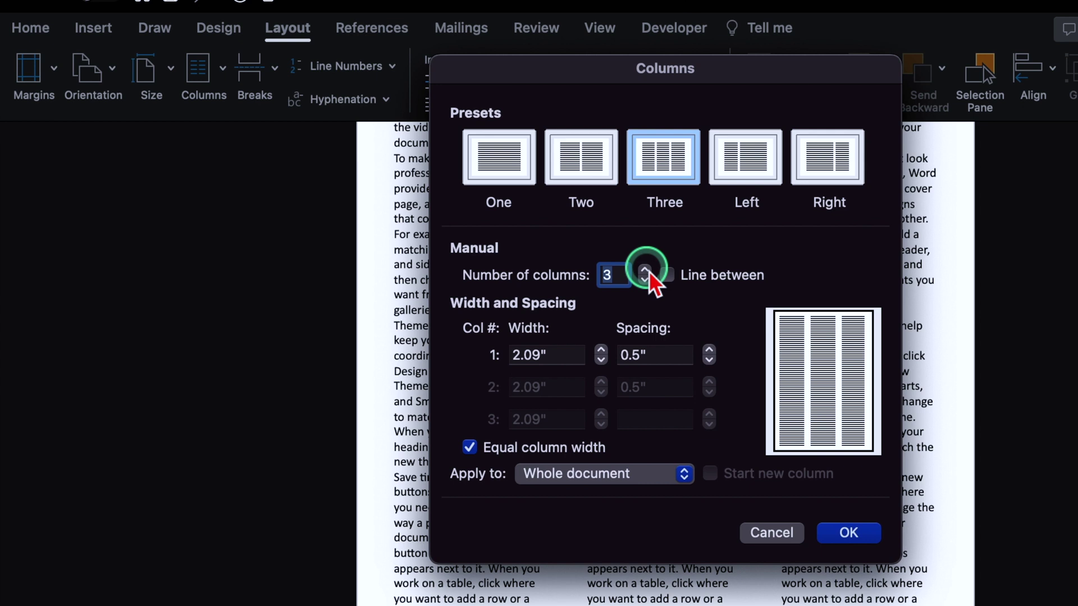
left_click(647, 271)
left_click(647, 271)
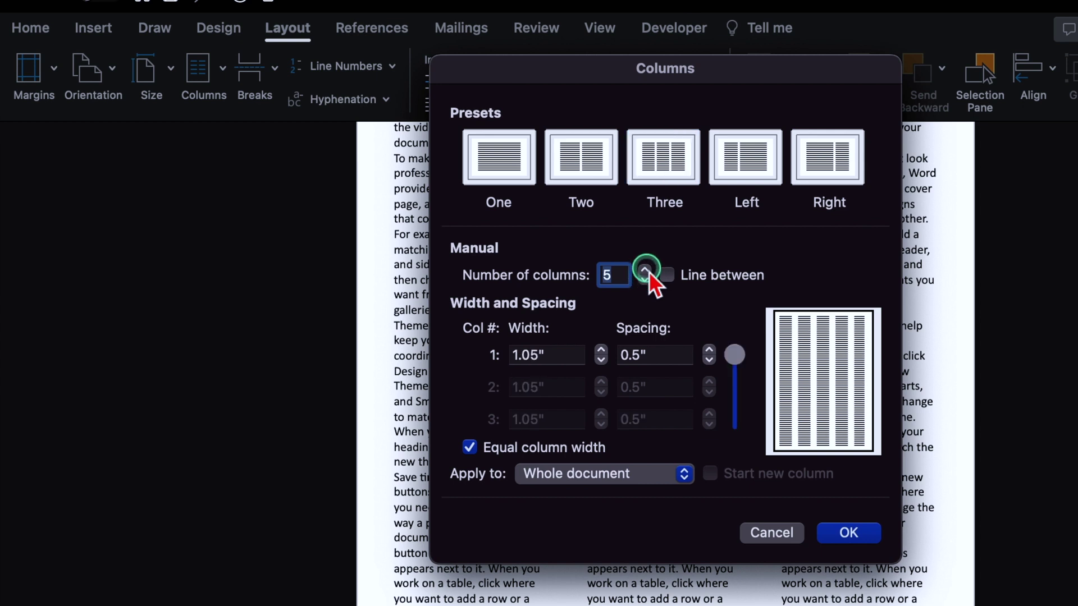
left_click(646, 271)
left_click(645, 271)
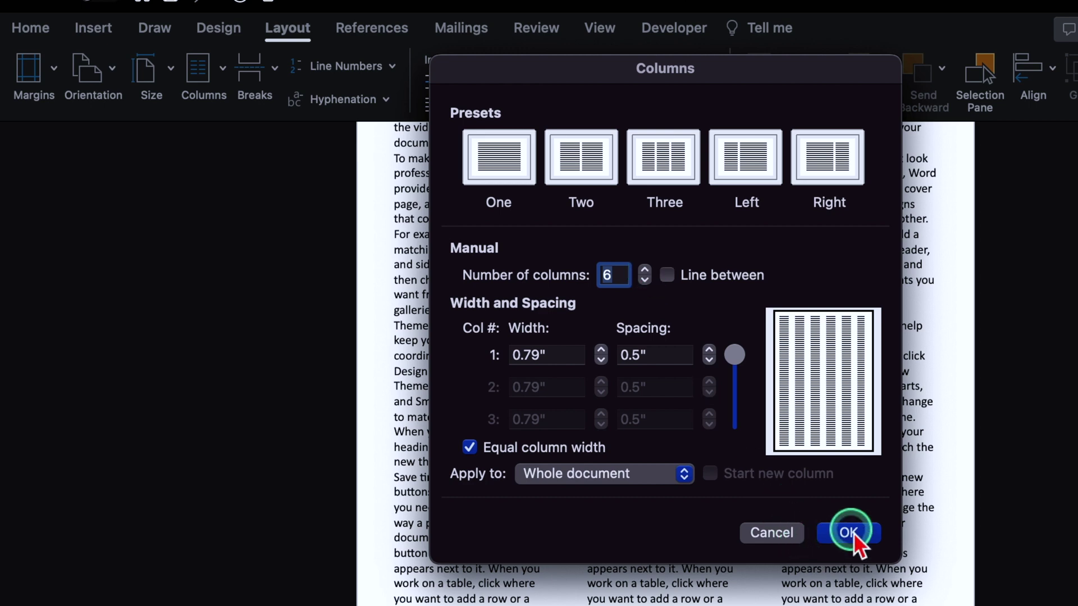
left_click(783, 532)
Step: Delete the duplicate block of five pasted paragraphs, leaving the original 239 words
key("ctrl+a")
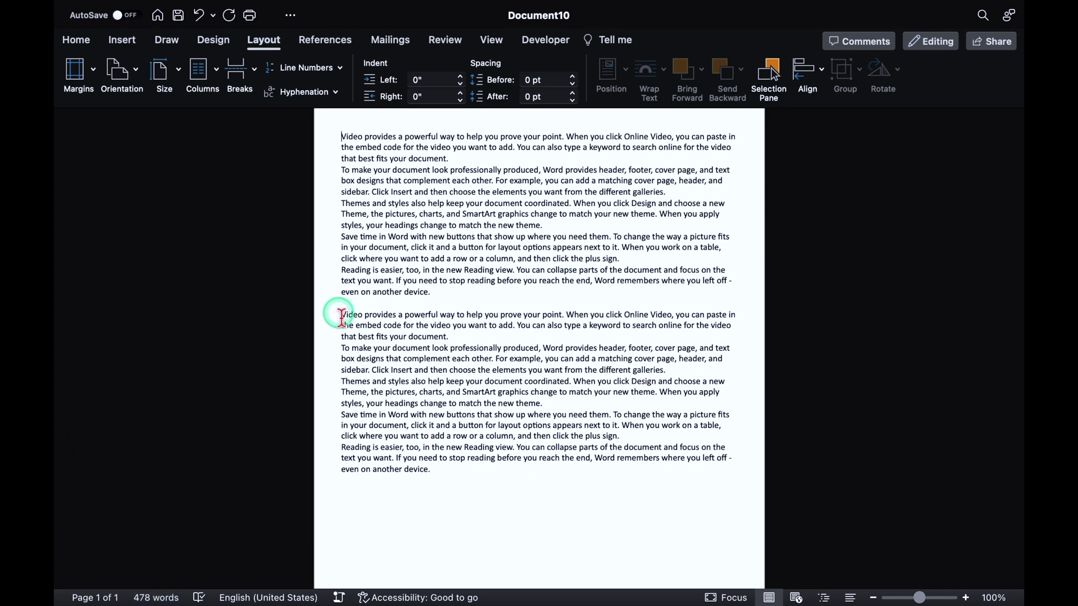
left_click_drag(339, 308, 597, 498)
key("BackSpace")
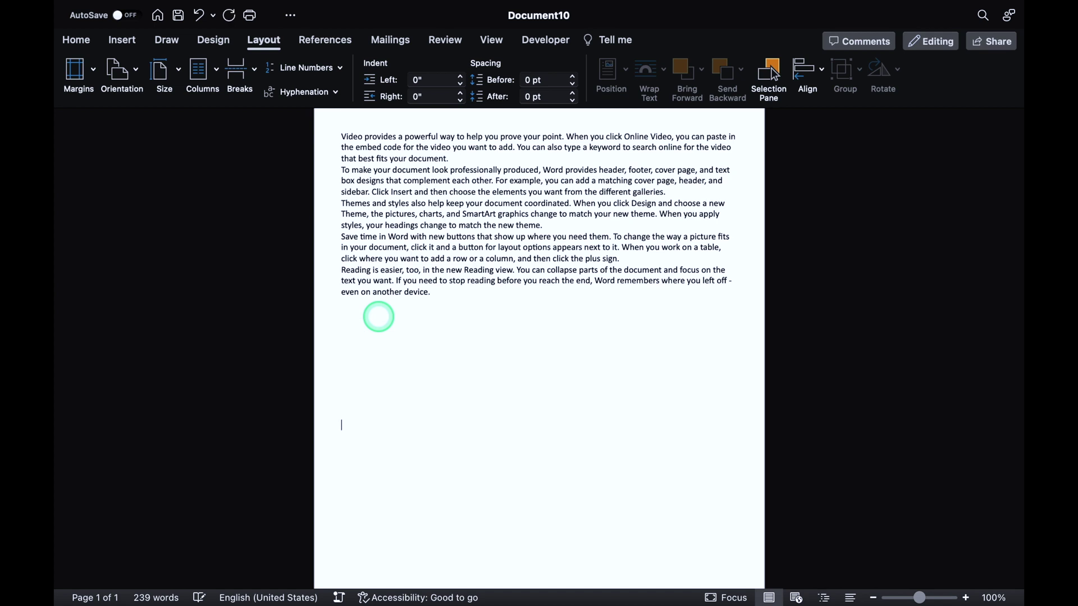
Step: Insert a blank page before the text and delete it, keeping the document one page
left_click(123, 41)
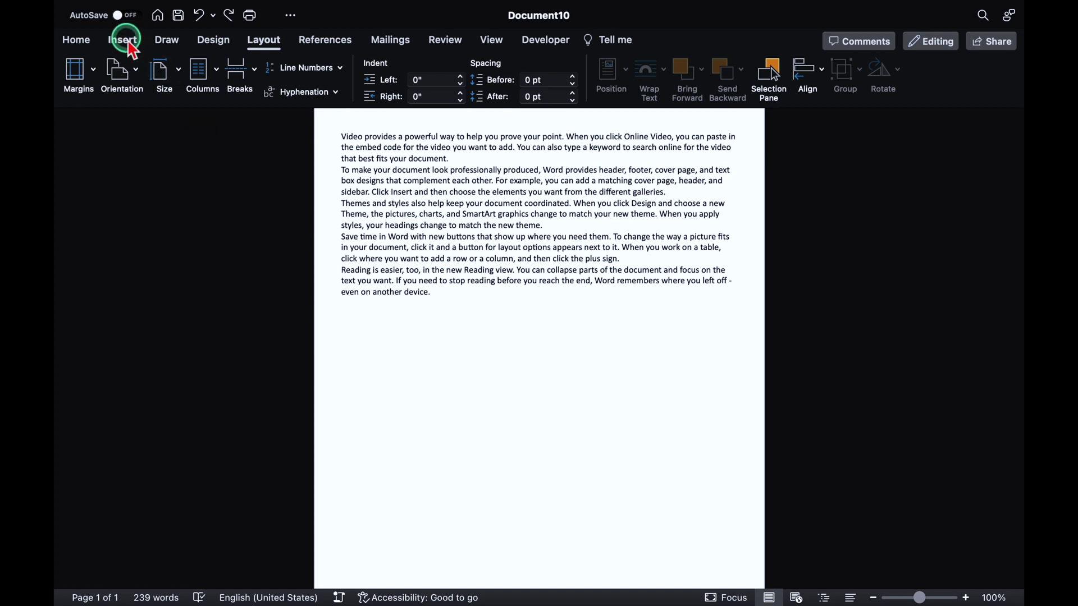
left_click(93, 70)
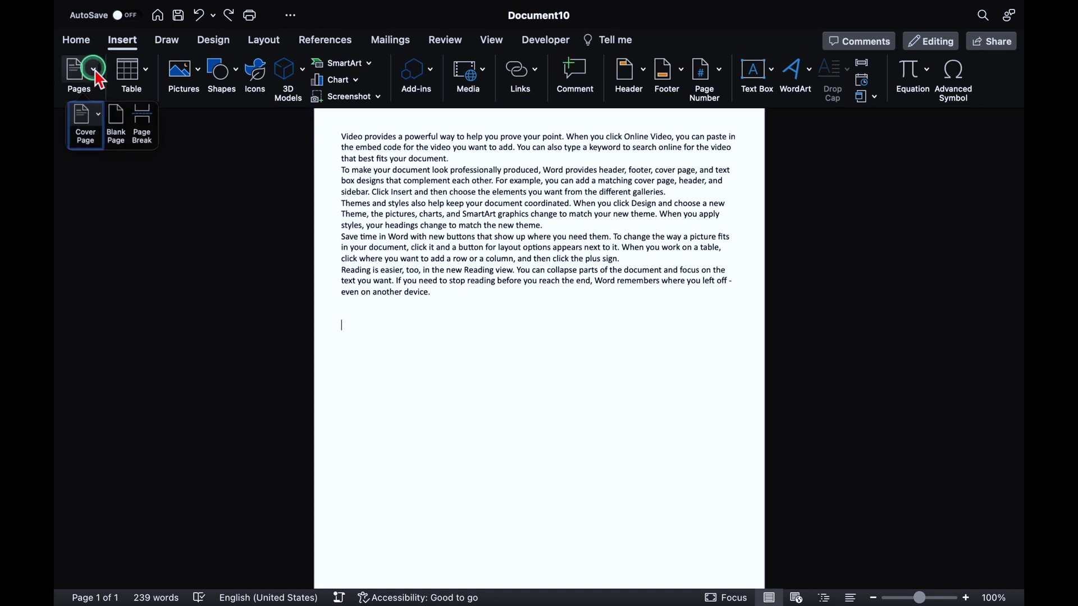
left_click(120, 121)
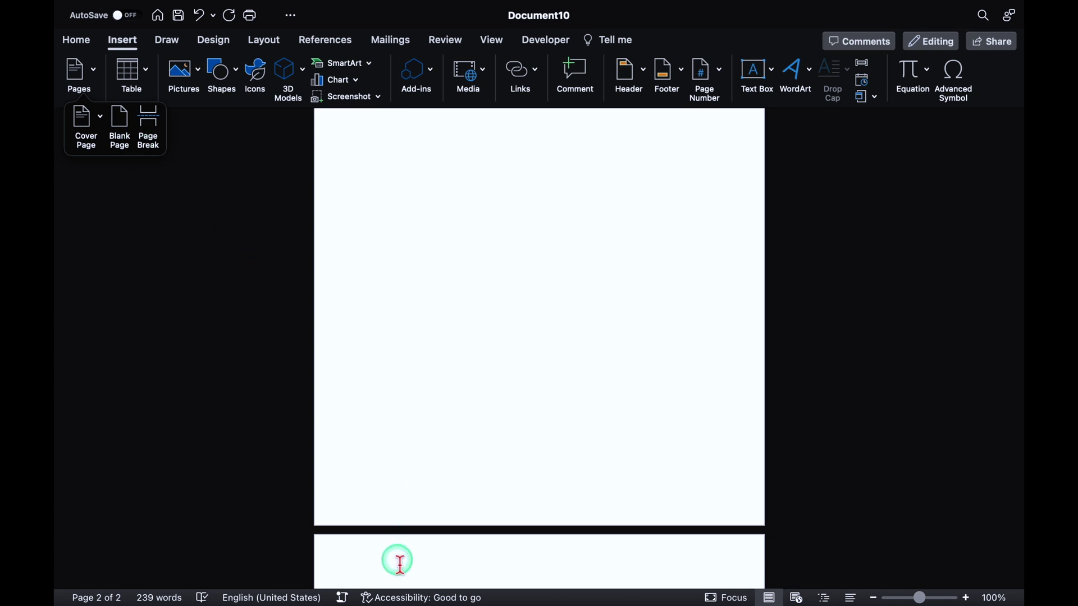
left_click(402, 211)
key("Delete")
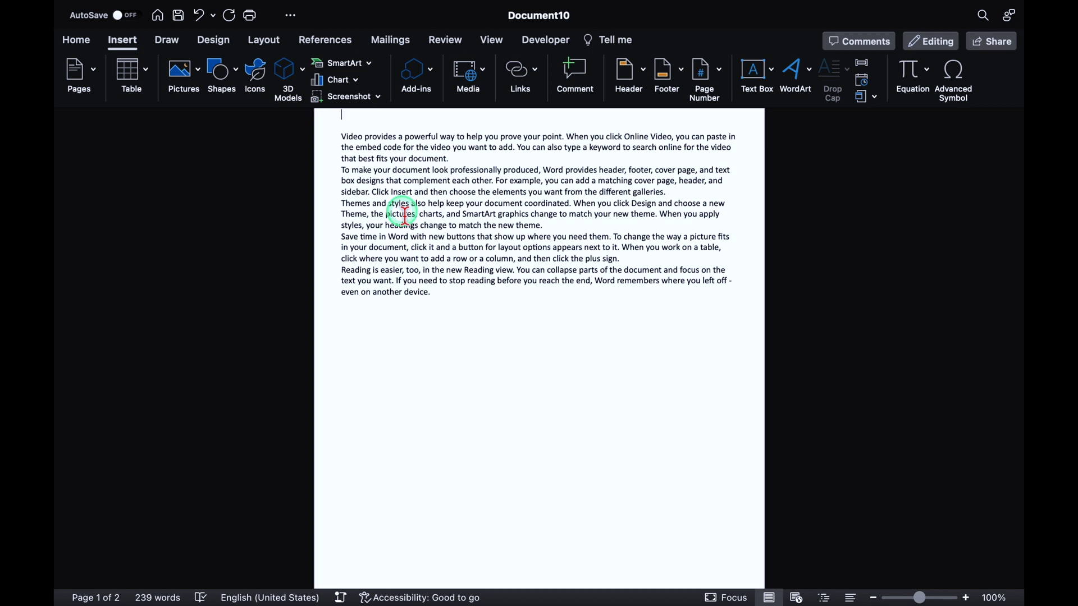
left_click(94, 72)
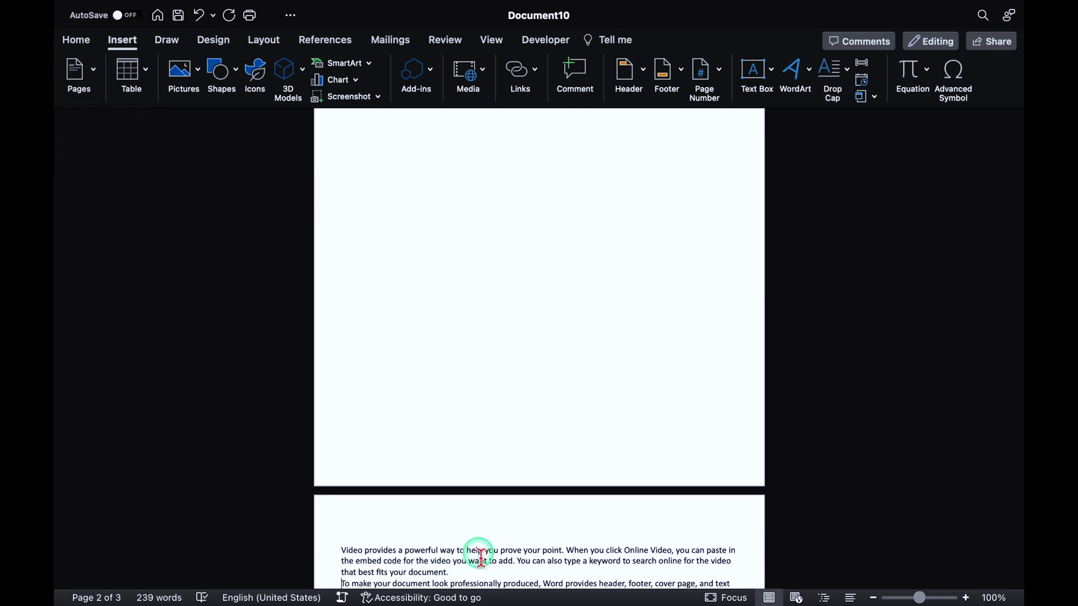
left_click(493, 356)
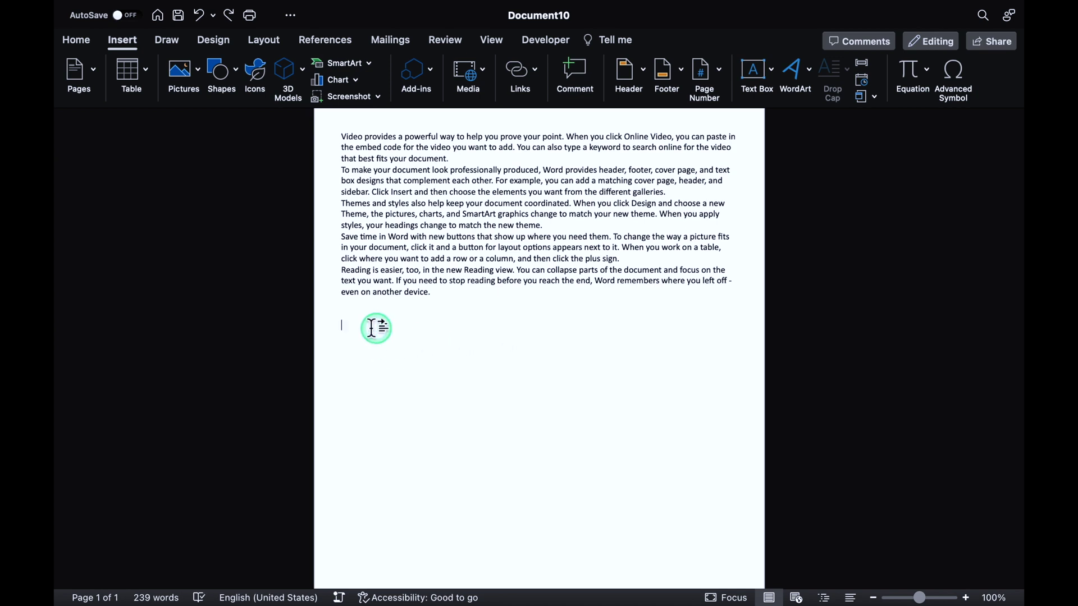
left_click(82, 76)
left_click(149, 128)
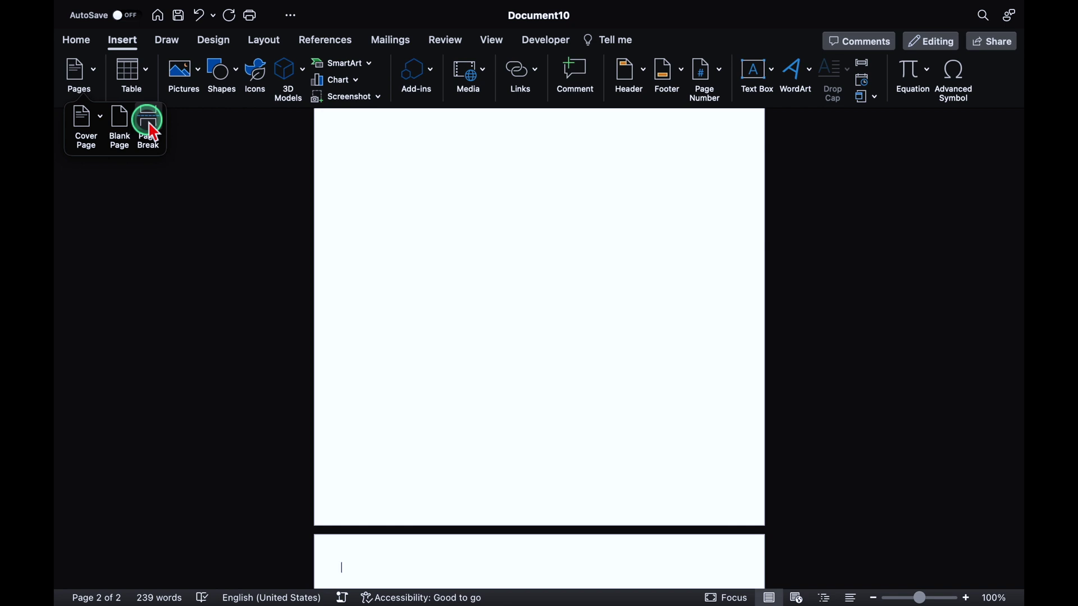
key("super+z")
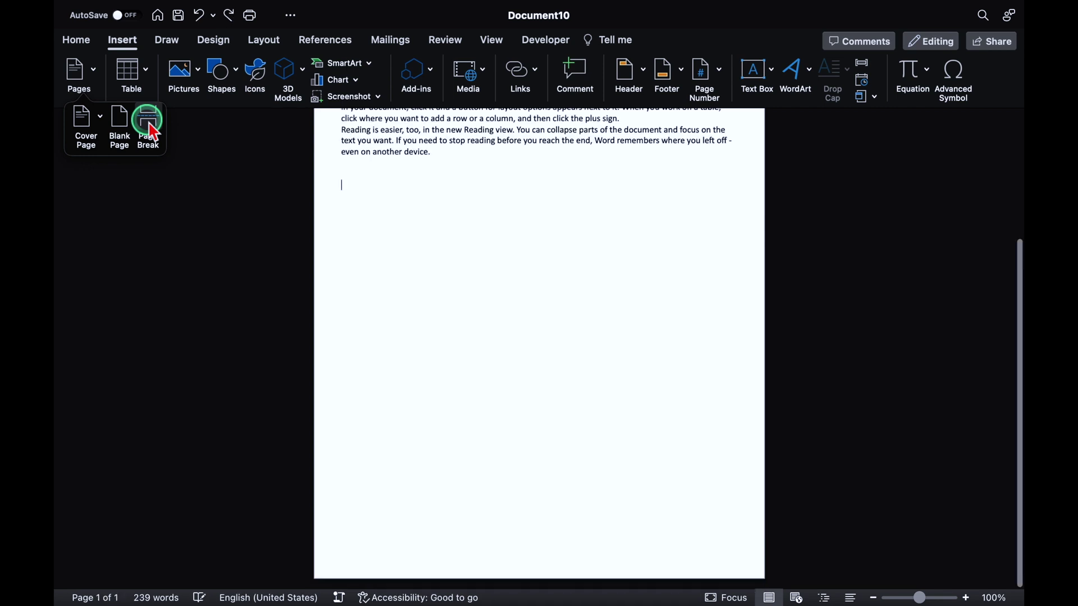
left_click(404, 164)
scroll(406, 165, "up", 5)
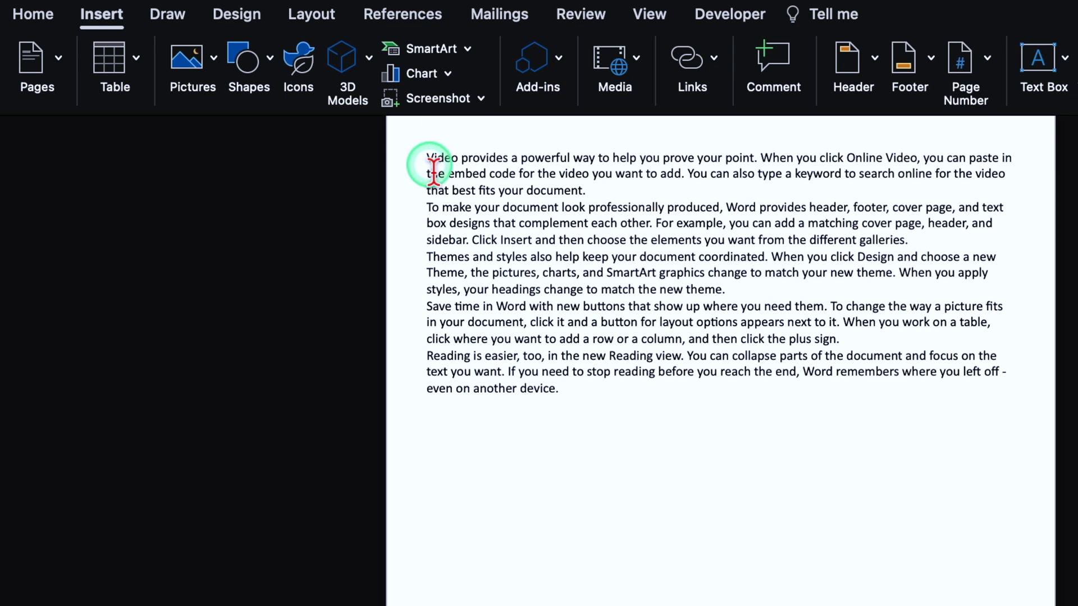
Step: Align all paragraphs right, left, then centred, and finally justify them
key("super+a")
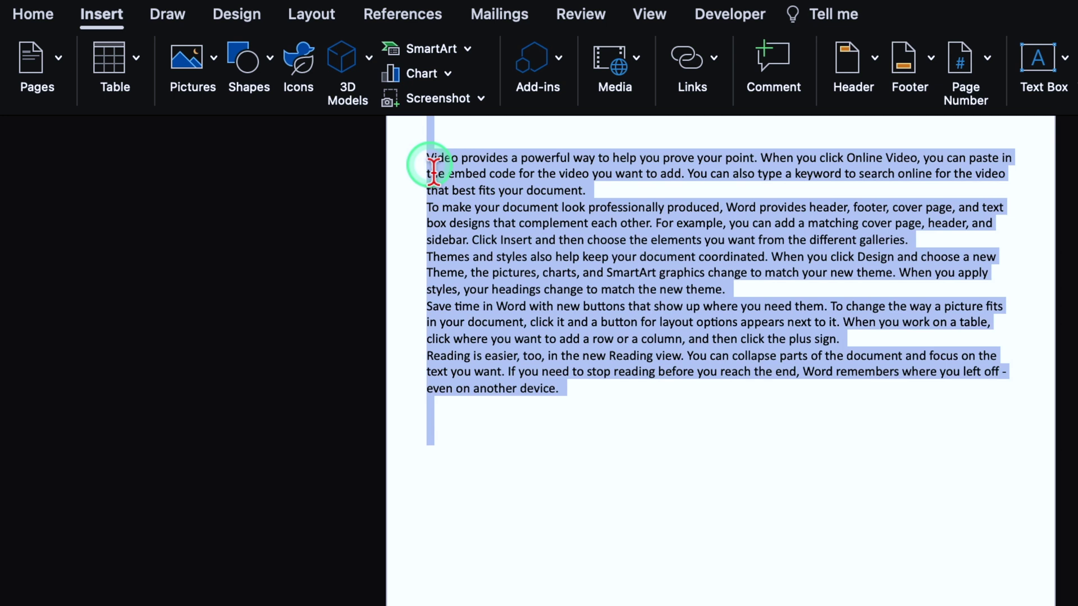
left_click(48, 22)
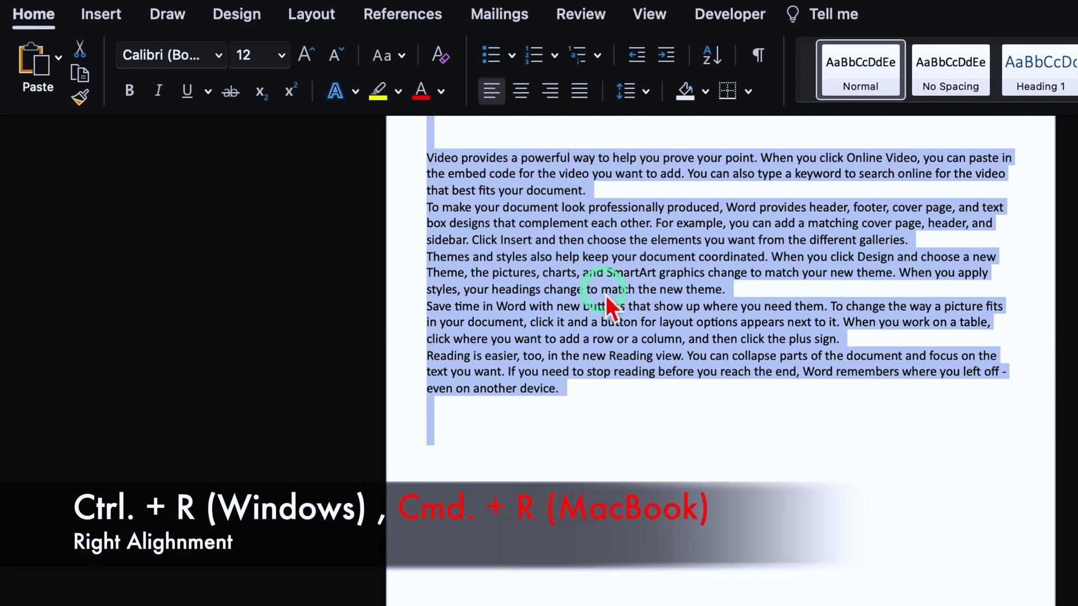
key("ctrl+r")
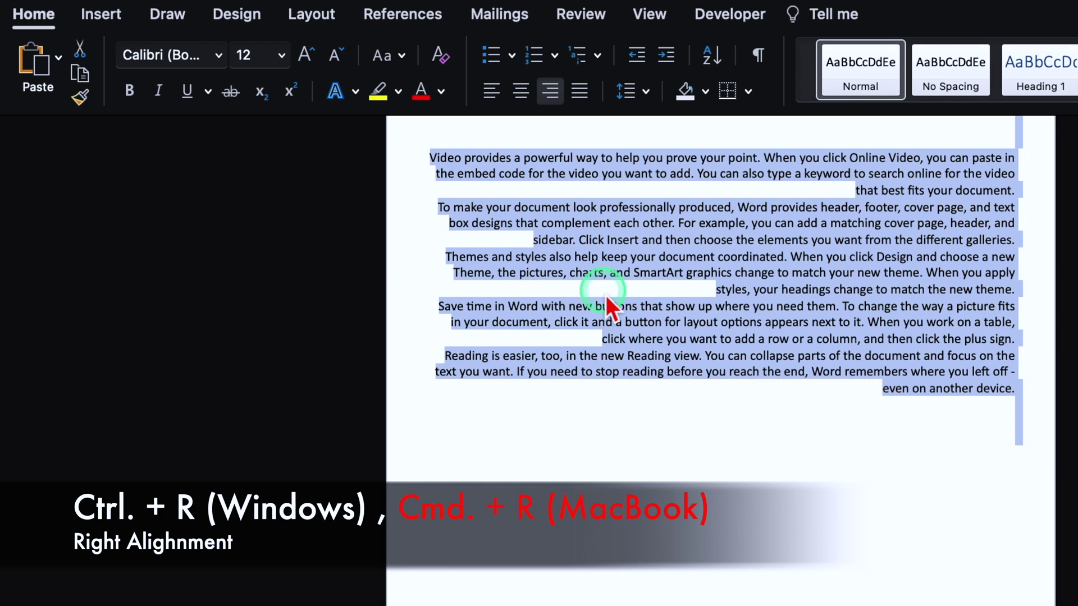
key("ctrl+l")
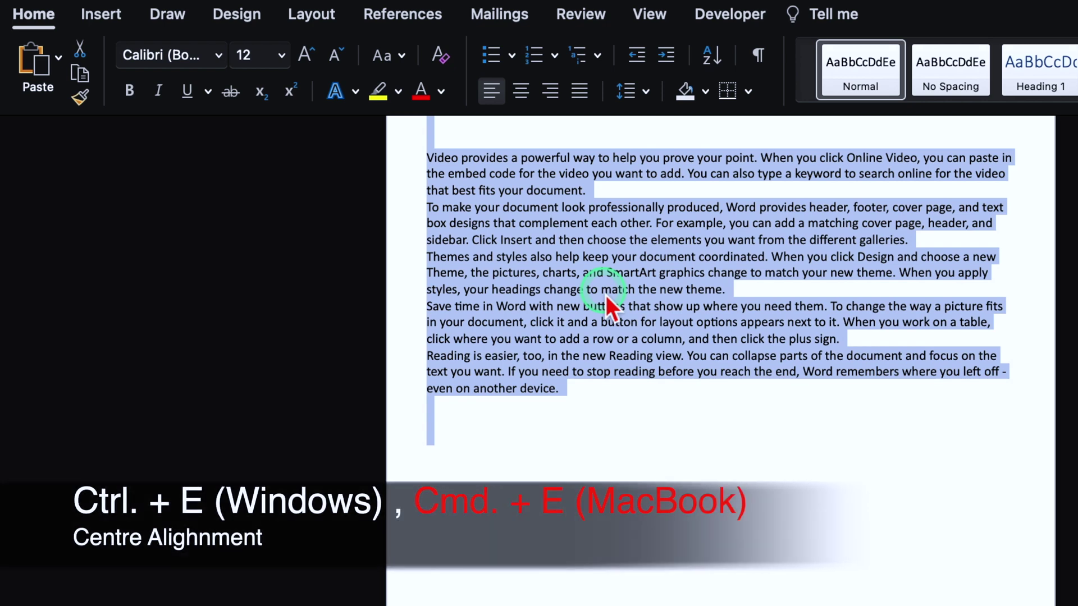
key("super+e")
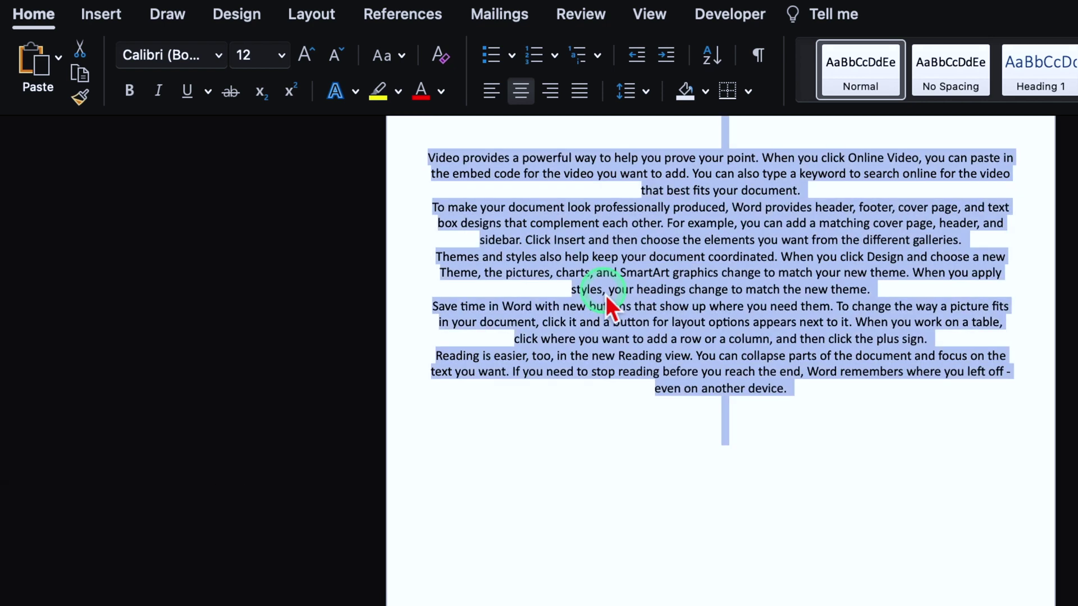
key("super+j")
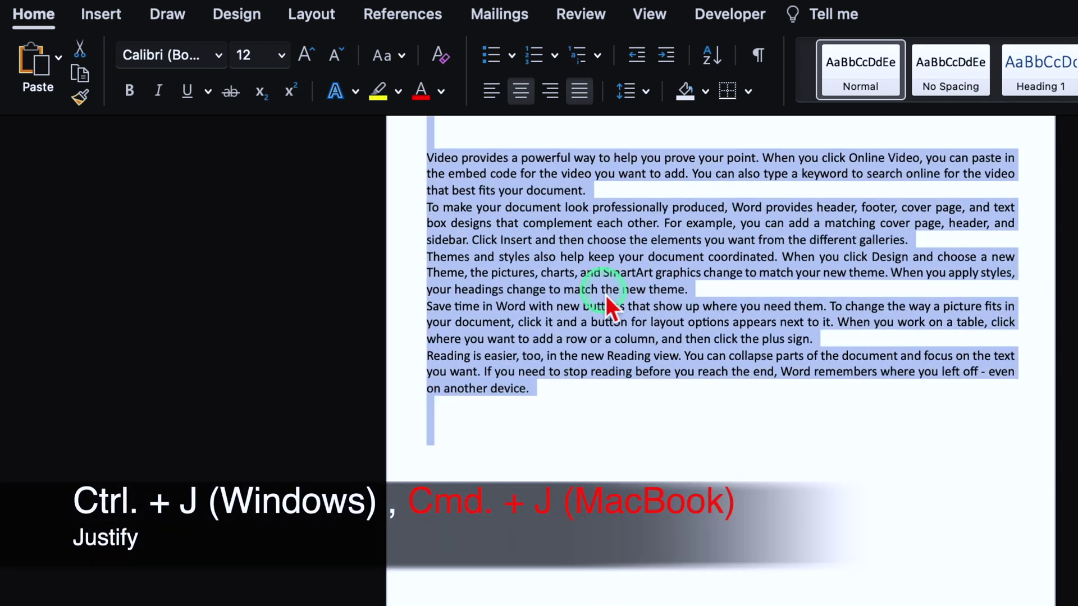